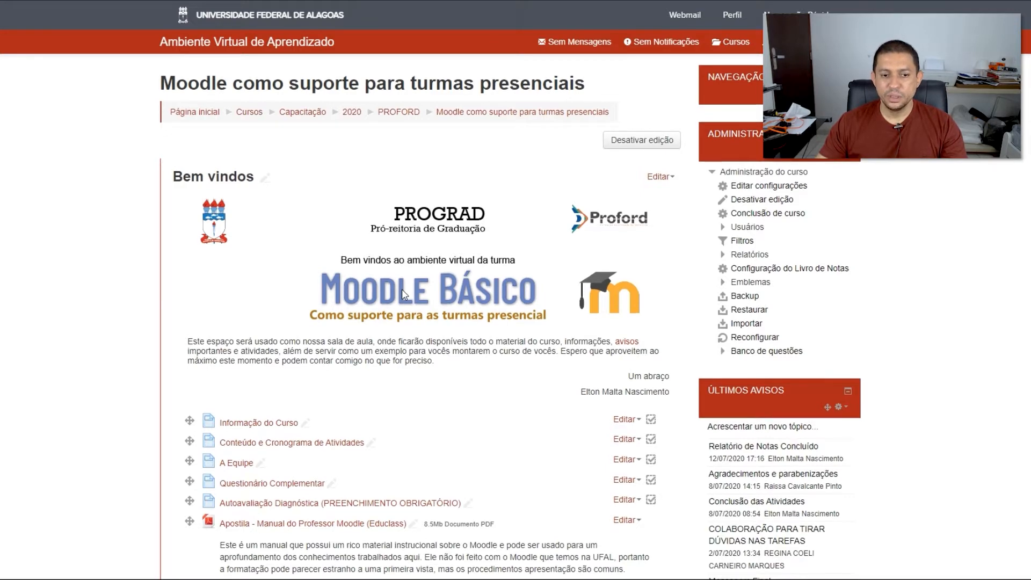
Step: Review the course resources, their completion tracking marks, and the access conditions shown for Módulo I
scroll(403, 289, "down", 2)
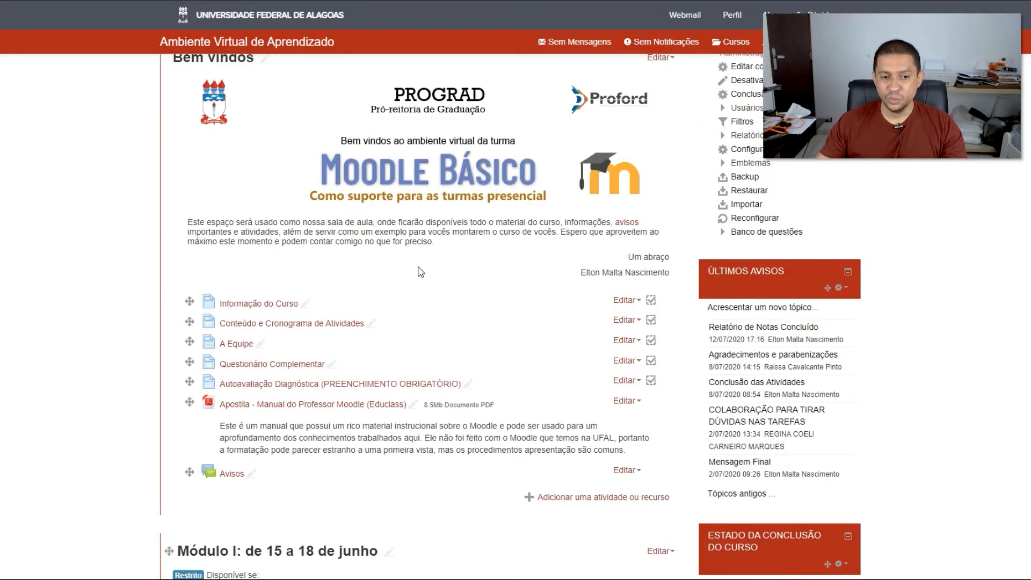
scroll(421, 272, "down", 1)
scroll(326, 233, "down", 2)
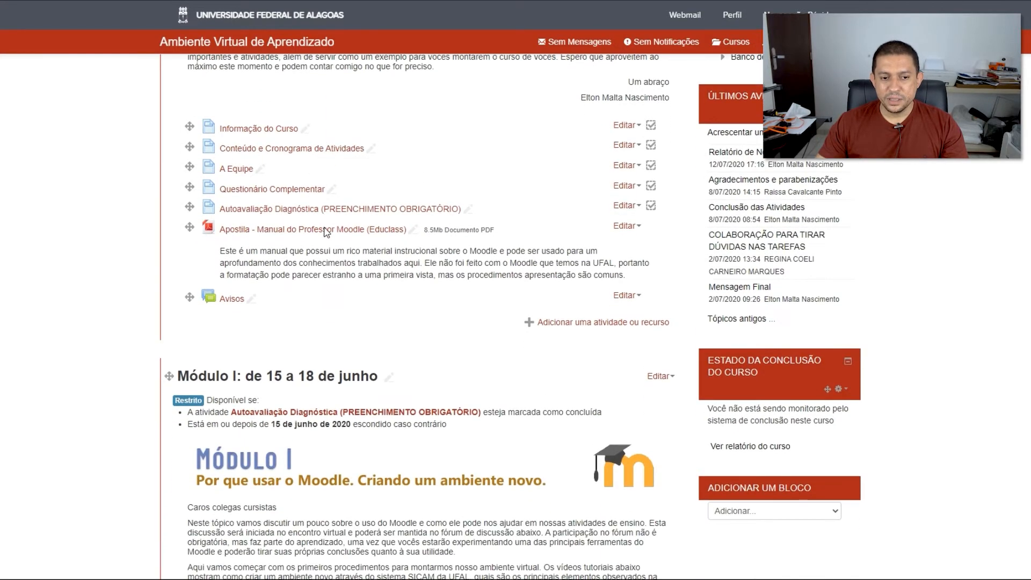
scroll(326, 232, "down", 3)
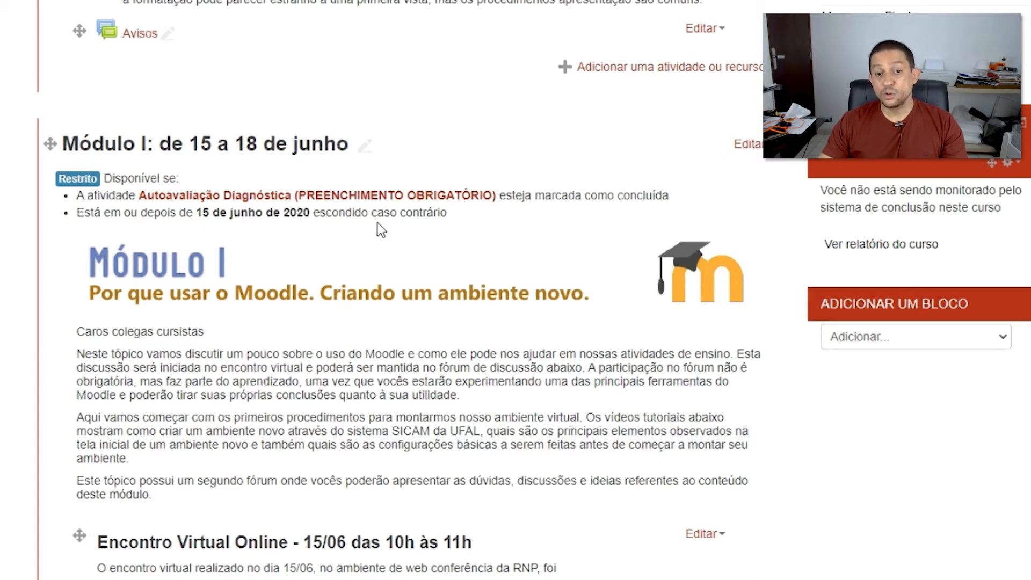
triple_click(80, 217)
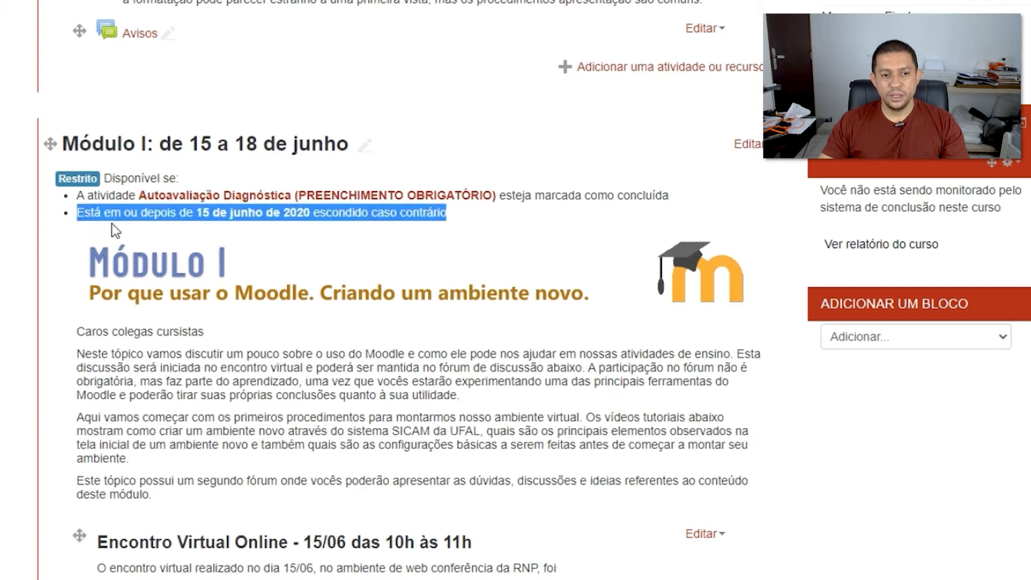
left_click(458, 221)
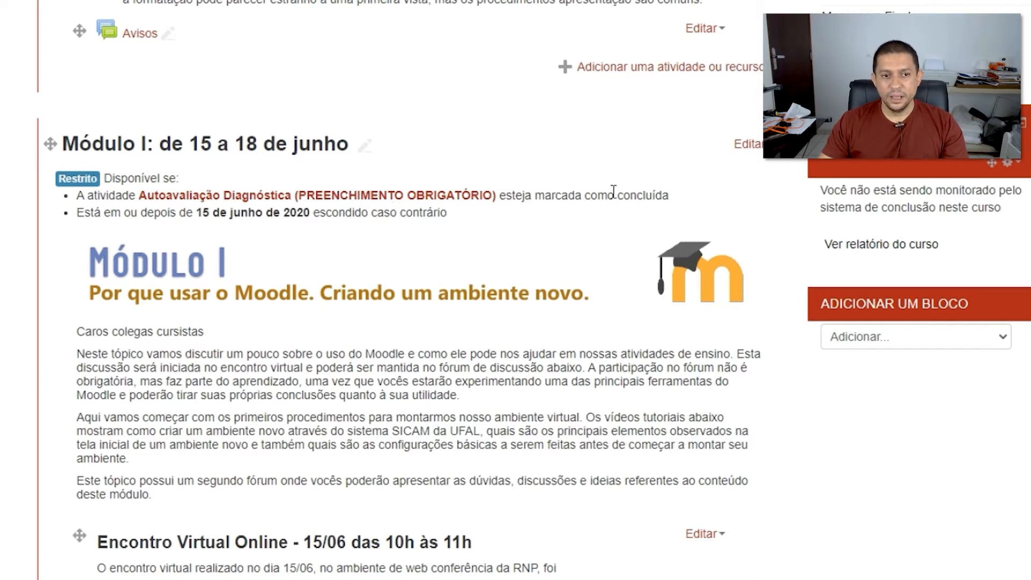
scroll(473, 199, "up", 4)
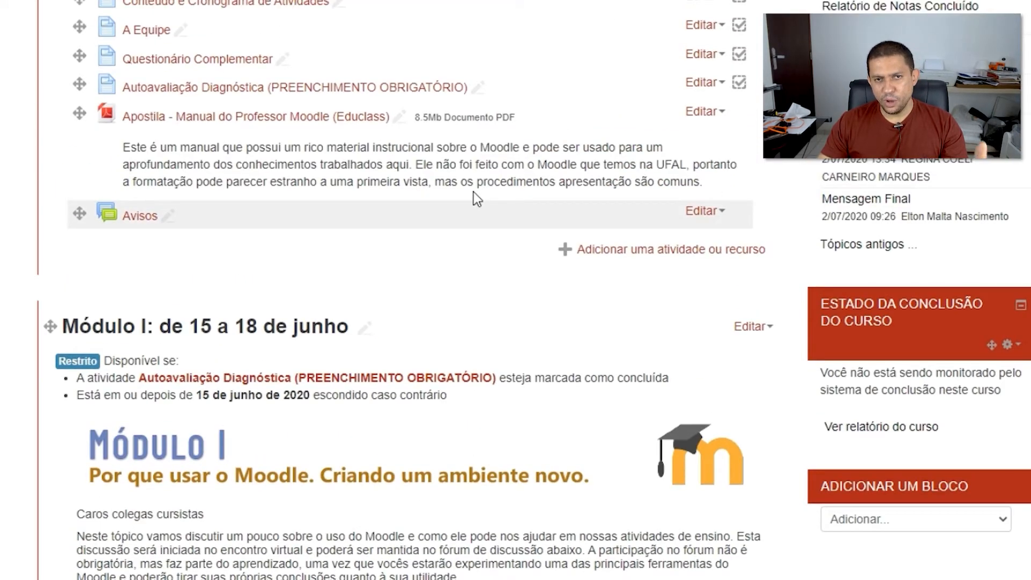
scroll(474, 191, "up", 6)
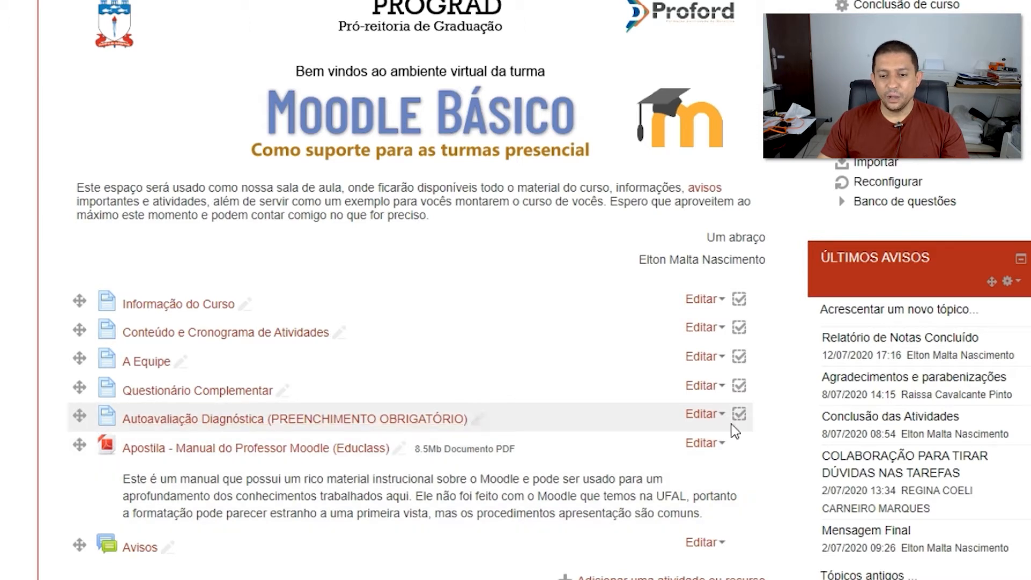
mouse_move(736, 421)
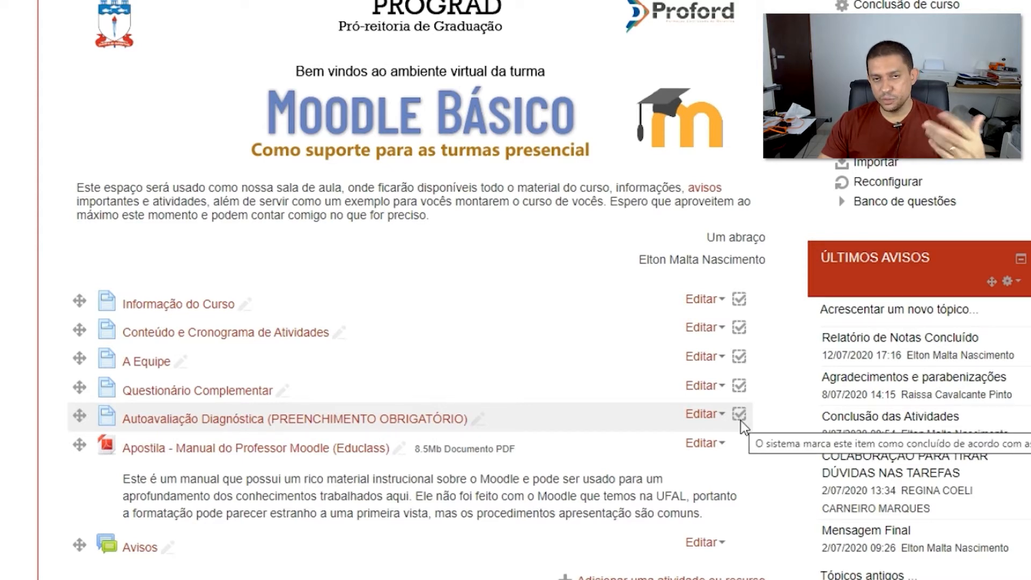
scroll(741, 421, "down", 1)
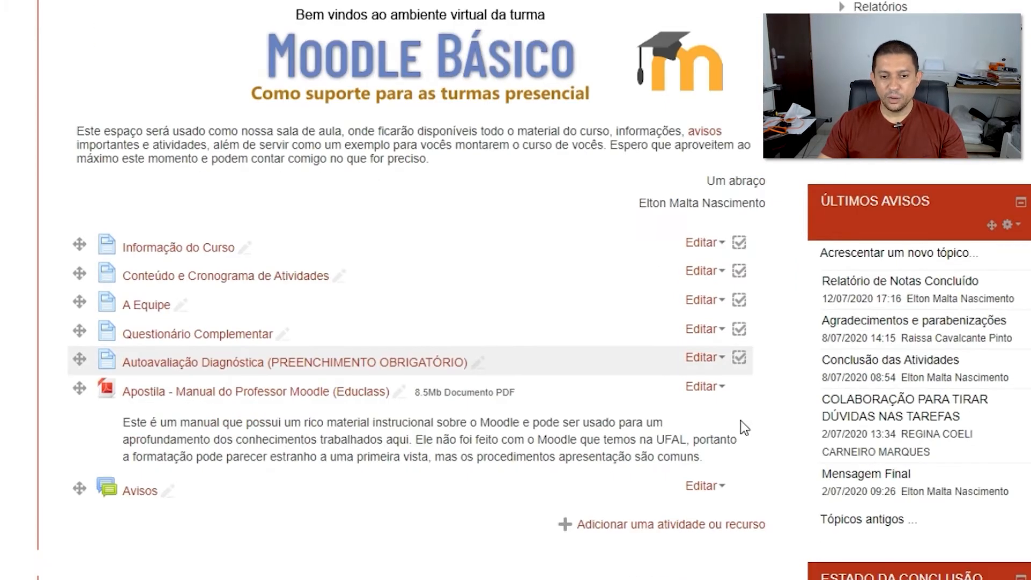
scroll(741, 420, "down", 1)
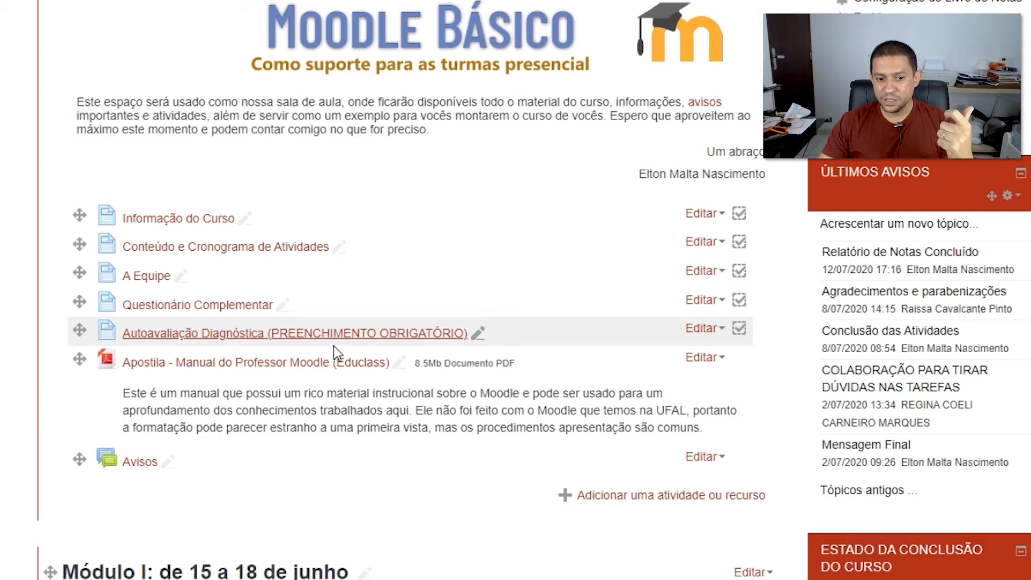
Step: Open the Módulo I section for editing and expand its access restriction settings
scroll(341, 349, "down", 3)
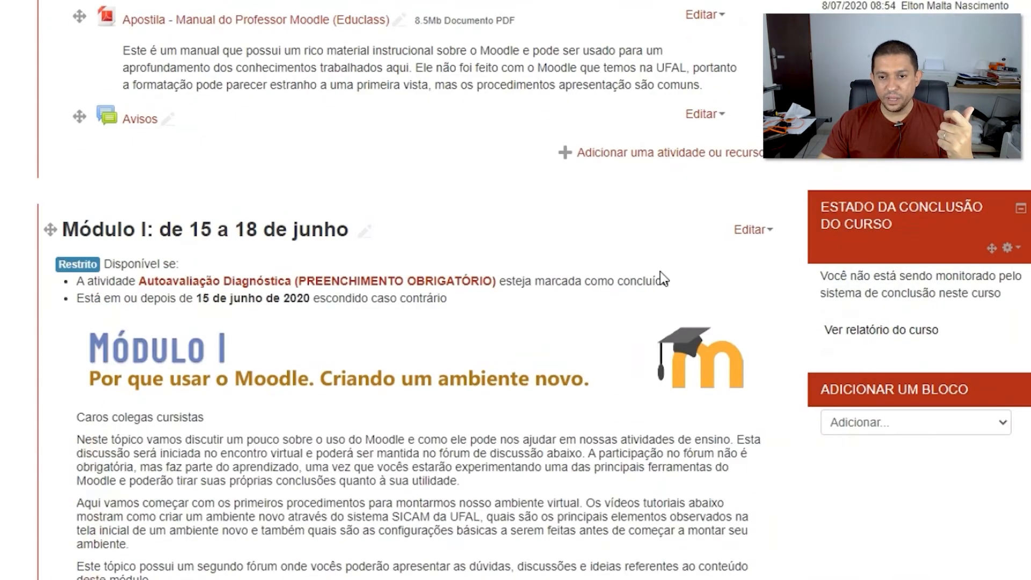
left_click(752, 230)
left_click(734, 258)
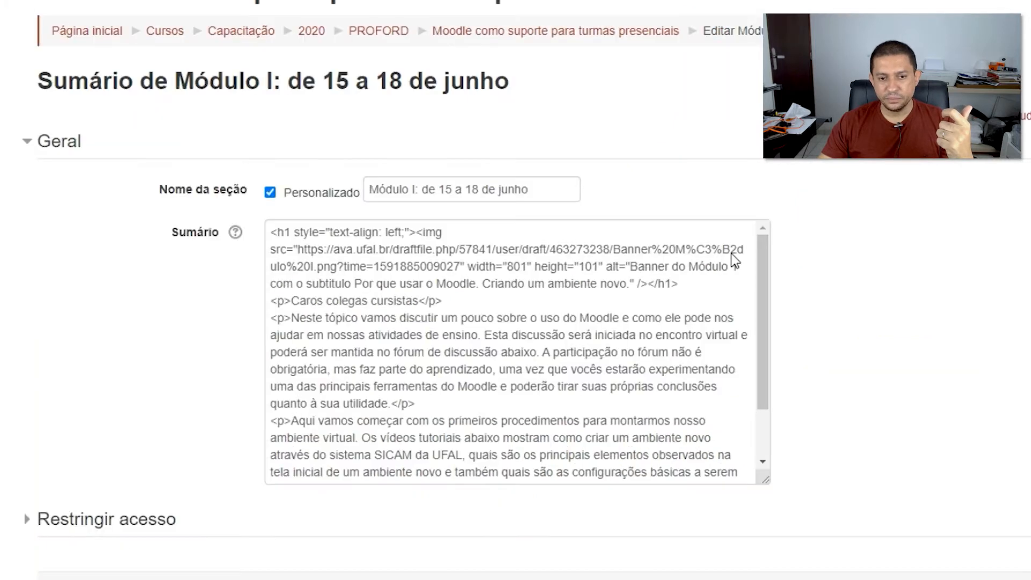
scroll(413, 305, "down", 3)
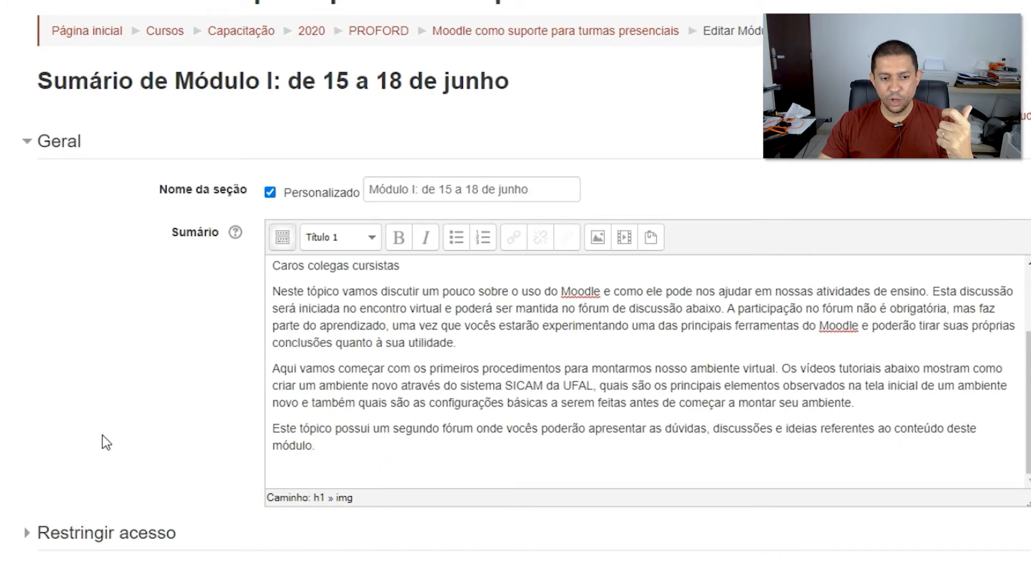
scroll(103, 434, "down", 5)
left_click(27, 291)
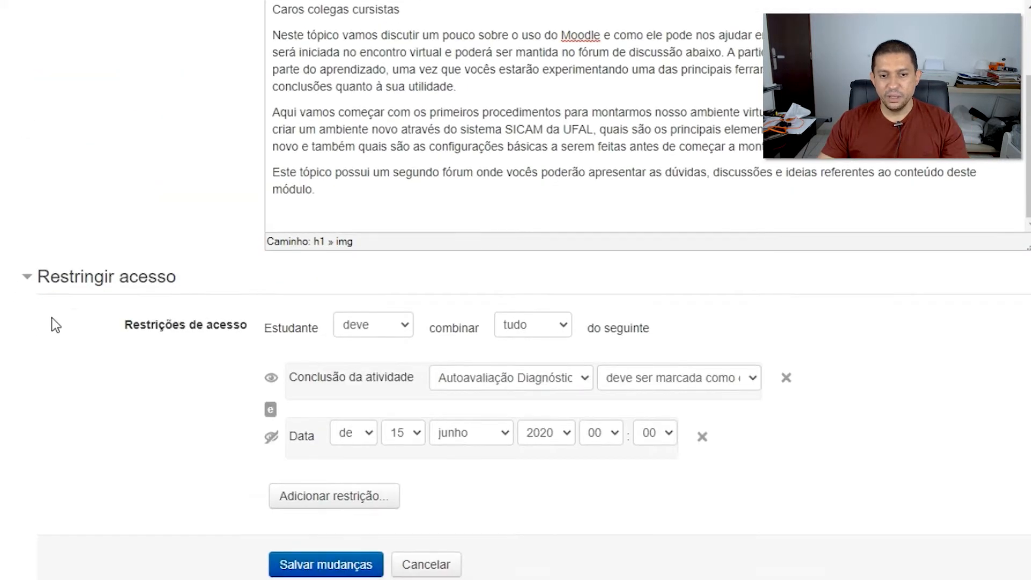
scroll(52, 318, "down", 2)
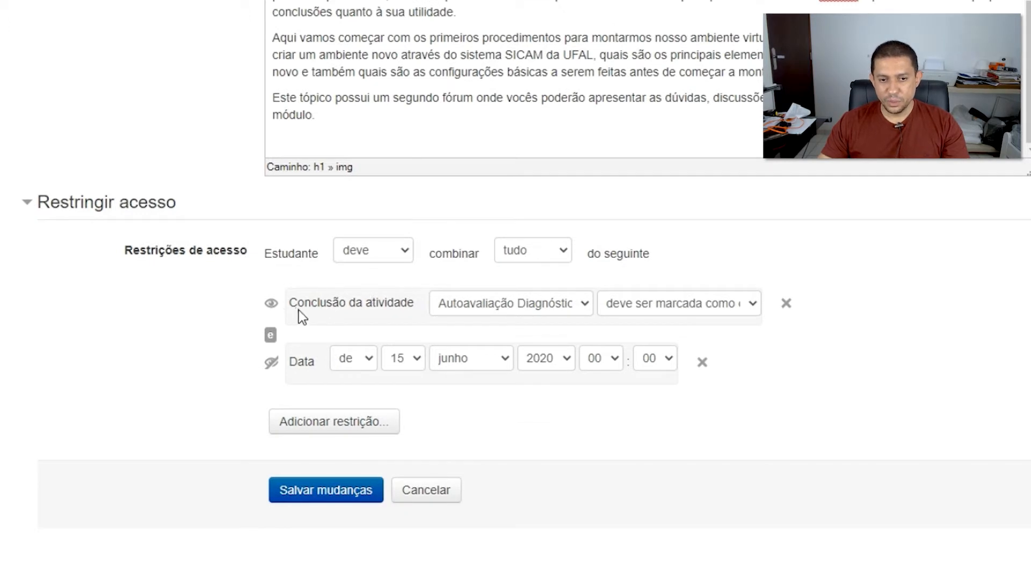
Step: Try adding a second activity completion restriction to Módulo I, browse its selectable activities, and remove it
left_click(374, 423)
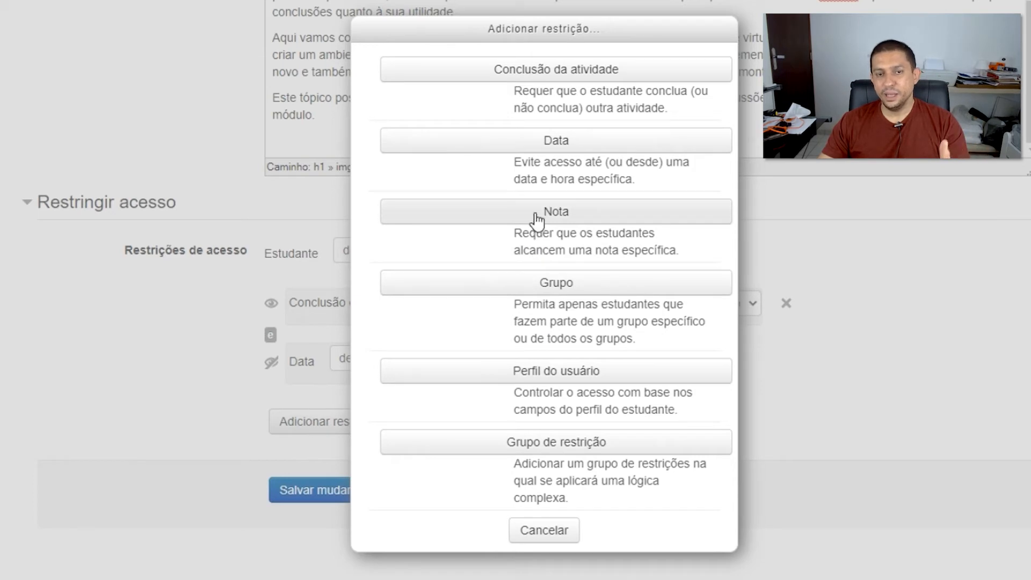
left_click(544, 80)
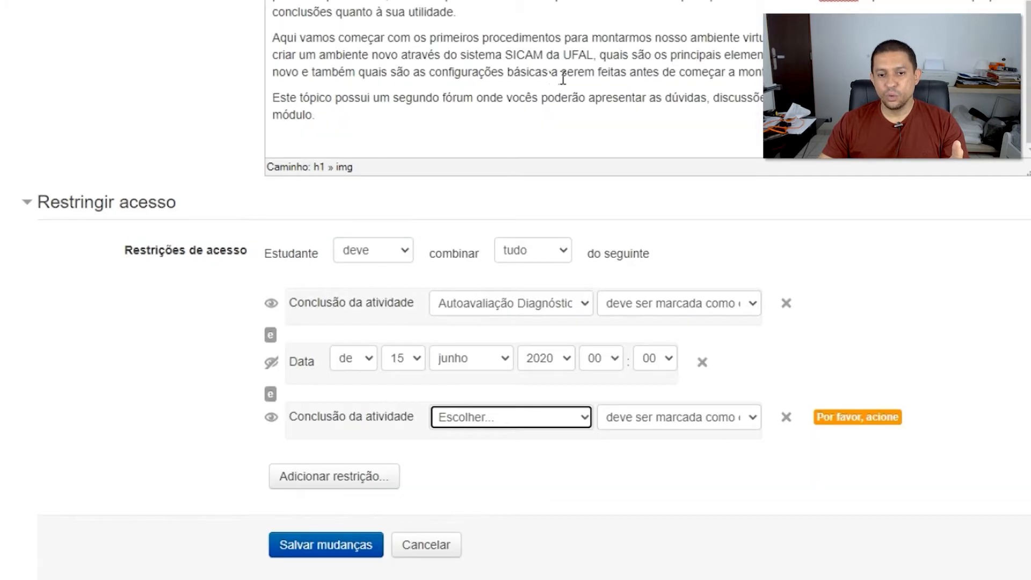
left_click(521, 422)
scroll(556, 127, "down", 1)
scroll(553, 252, "up", 2)
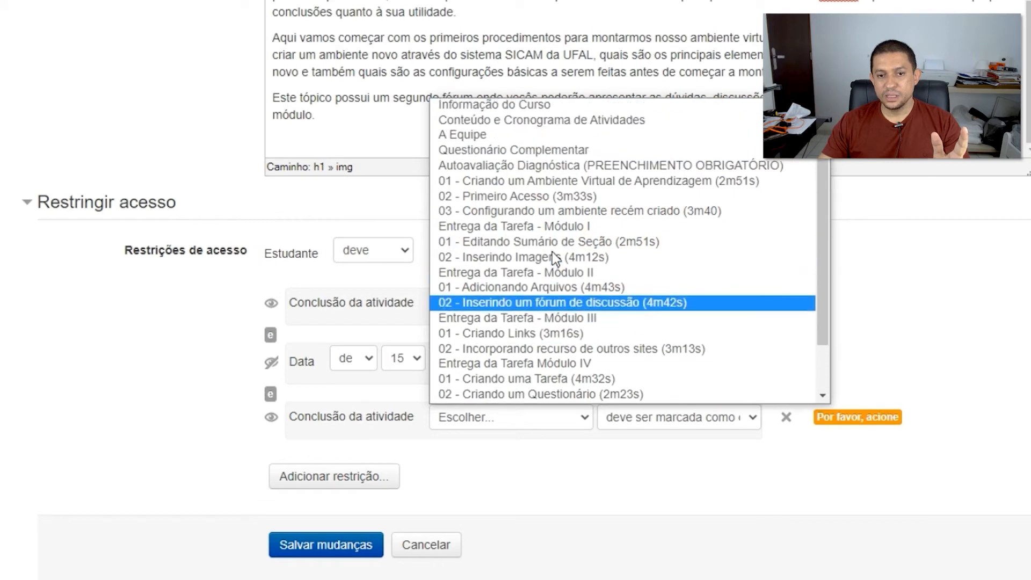
scroll(538, 163, "down", 2)
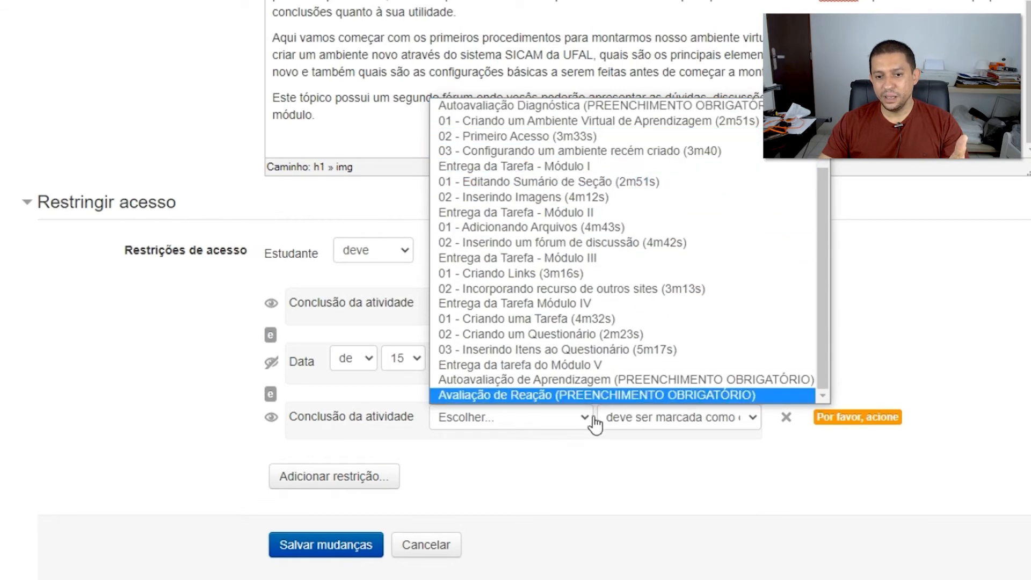
scroll(585, 378, "up", 2)
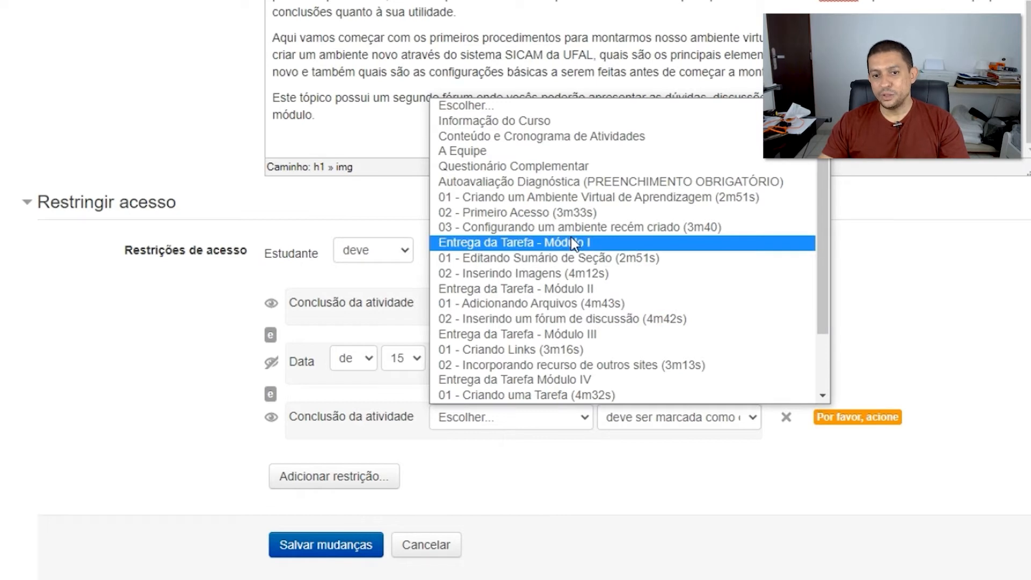
left_click(530, 428)
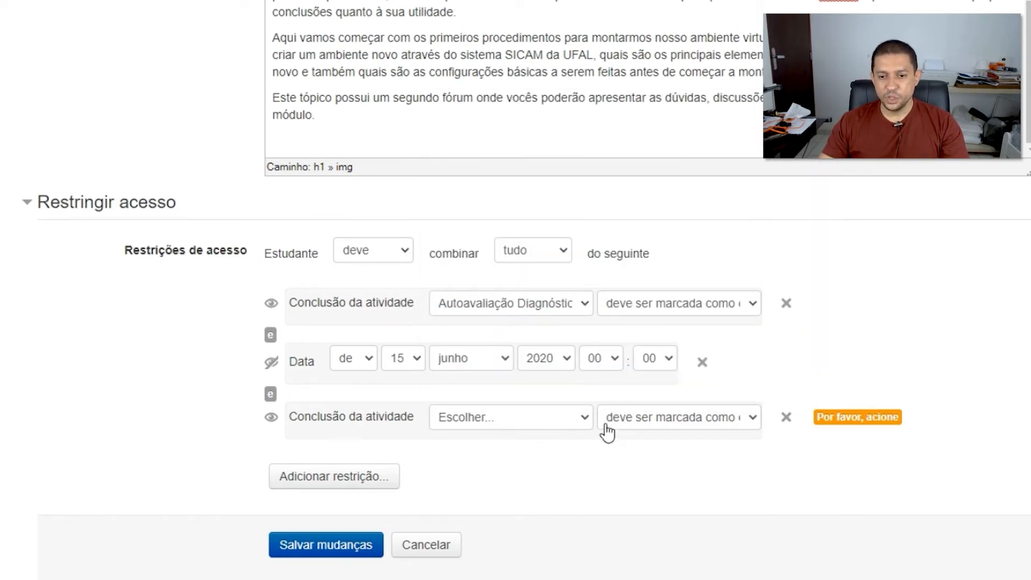
left_click(788, 419)
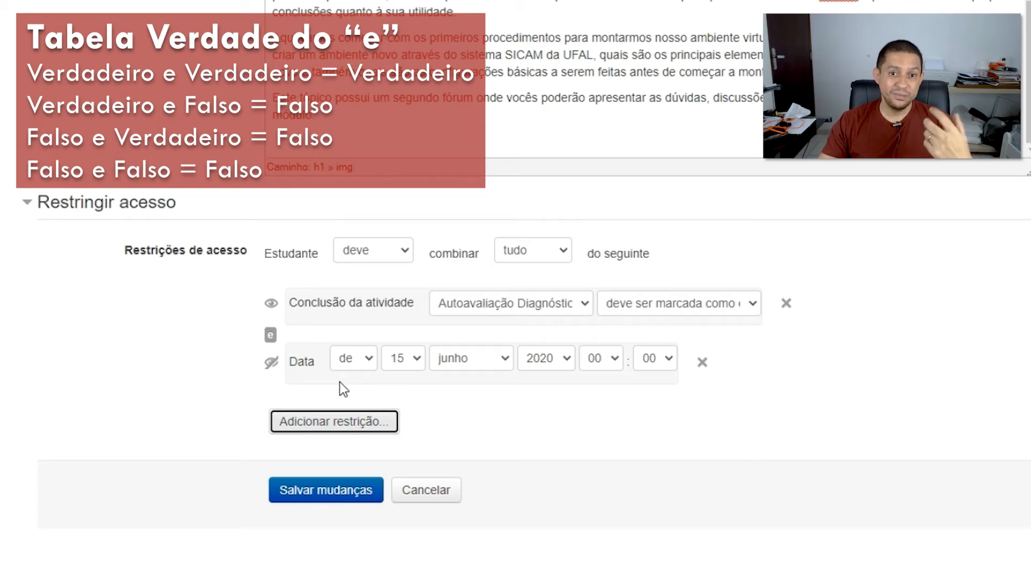
Step: Examine the choices of the existing completion restriction, keeping Autoavaliação Diagnóstica and "deve ser marcada como concluída" selected
scroll(487, 46, "up", 1)
scroll(487, 48, "up", 1)
scroll(487, 47, "down", 1)
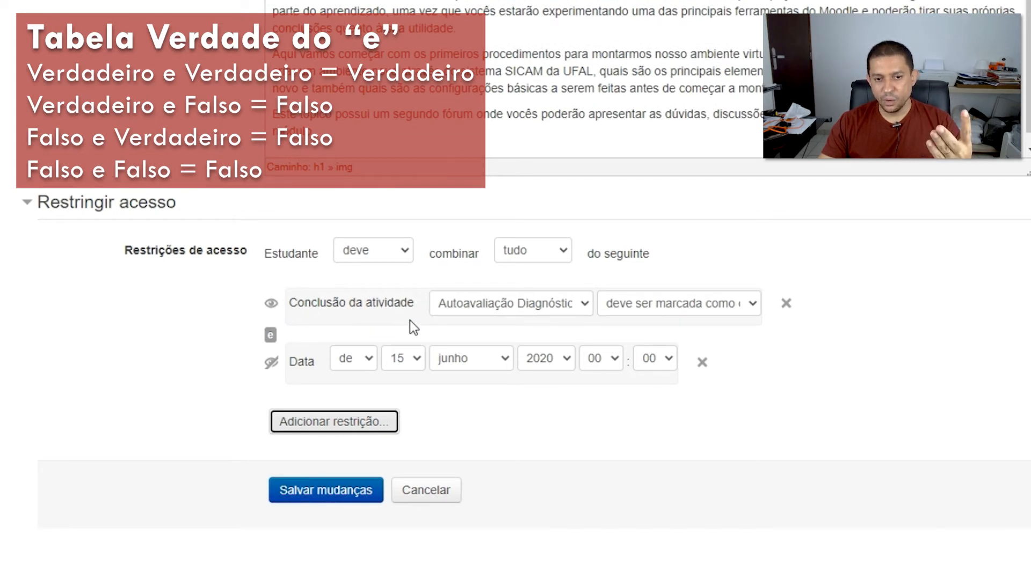
left_click(539, 314)
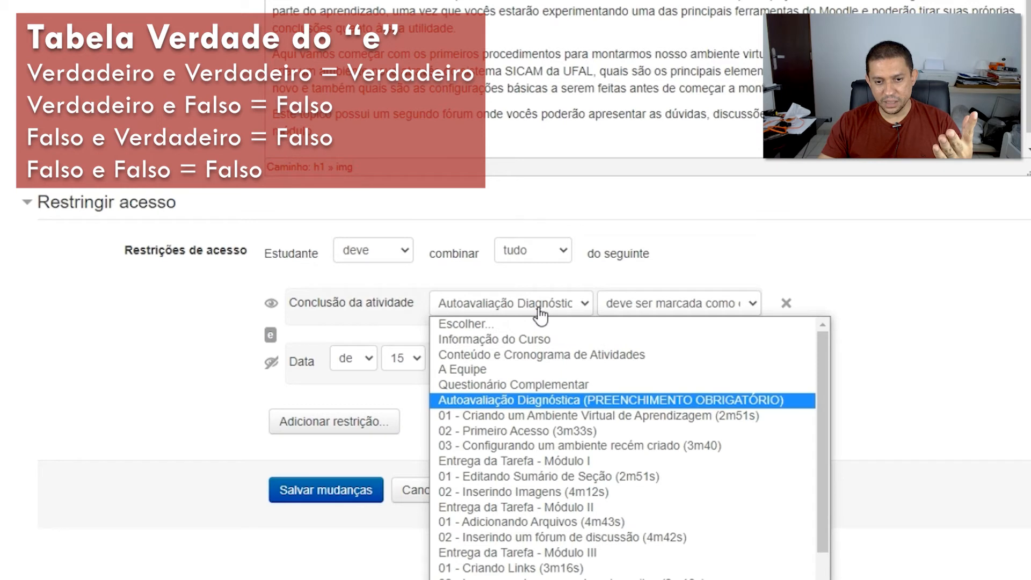
left_click(611, 411)
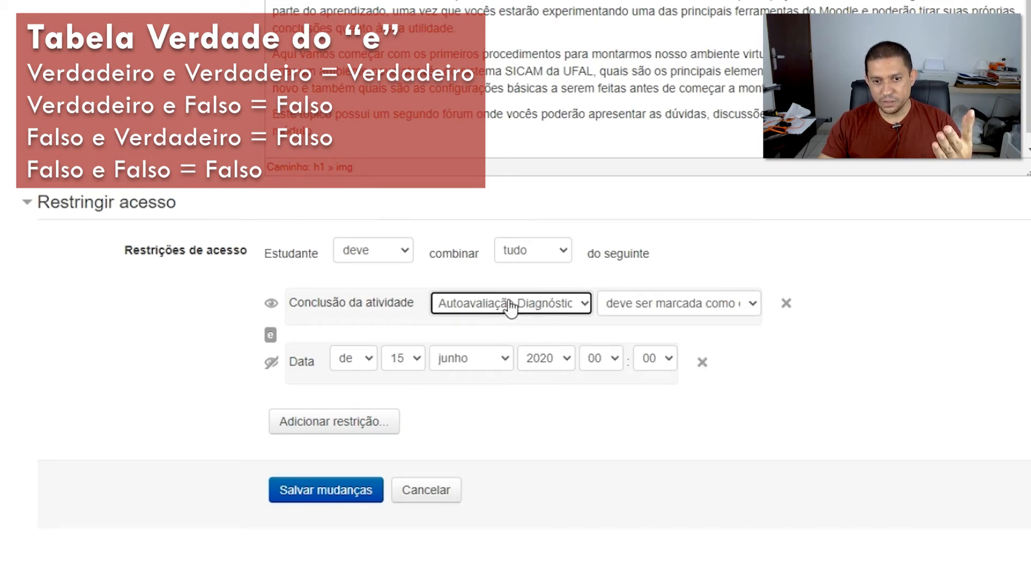
left_click(712, 306)
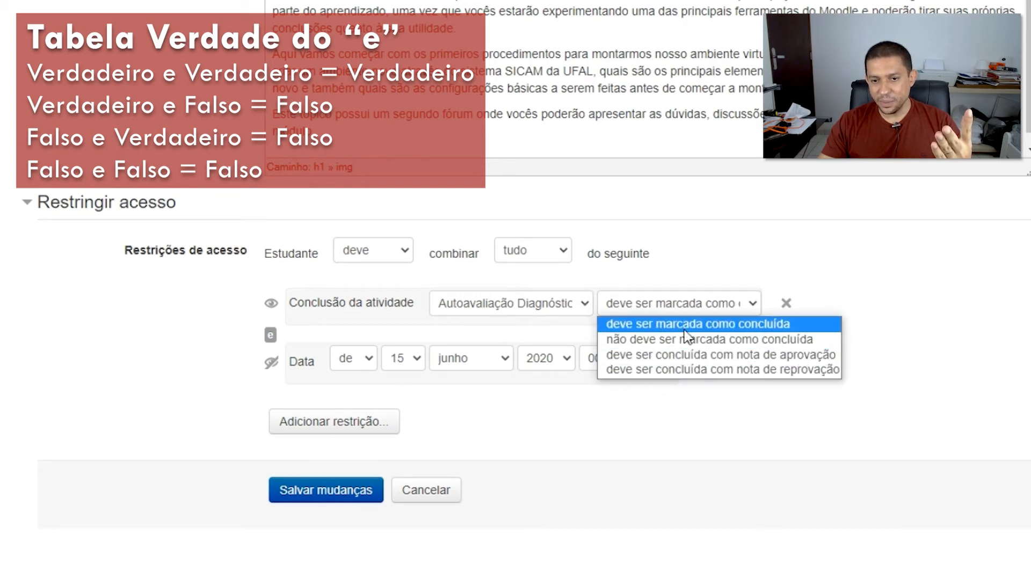
left_click(729, 325)
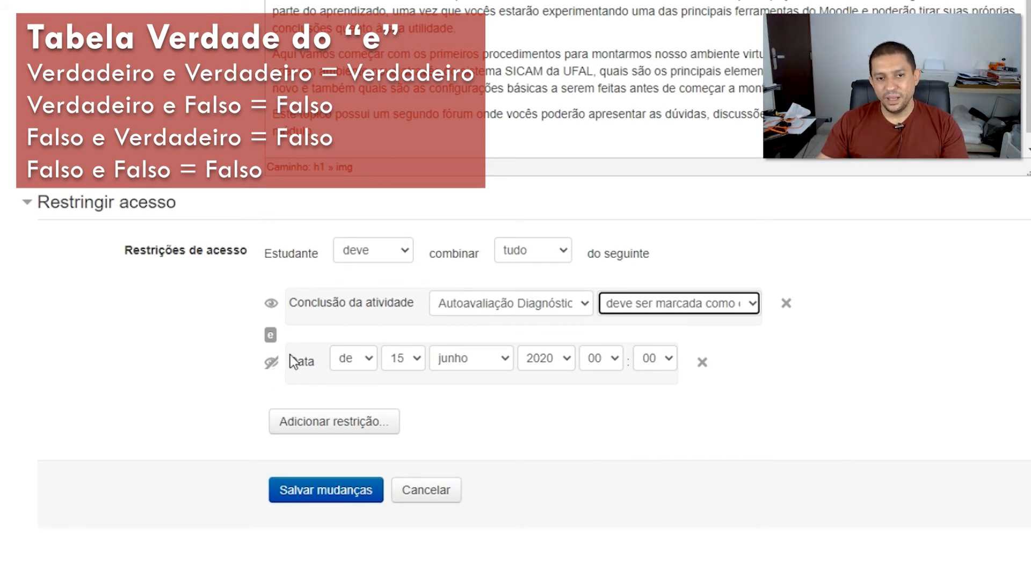
Step: Try combining the access restrictions with "qualquer" and set the option back to "tudo"
scroll(778, 253, "up", 5)
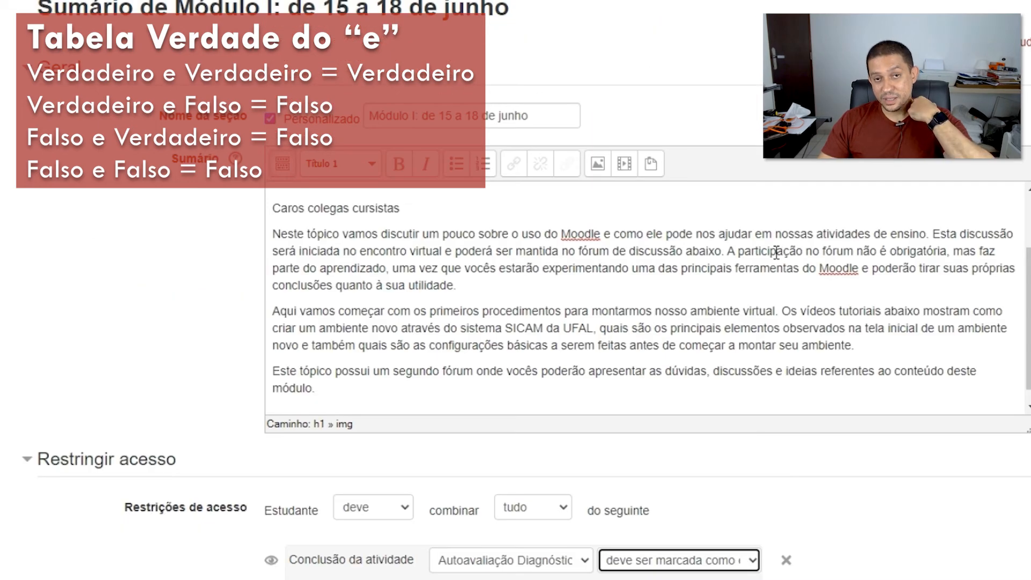
scroll(776, 253, "down", 1)
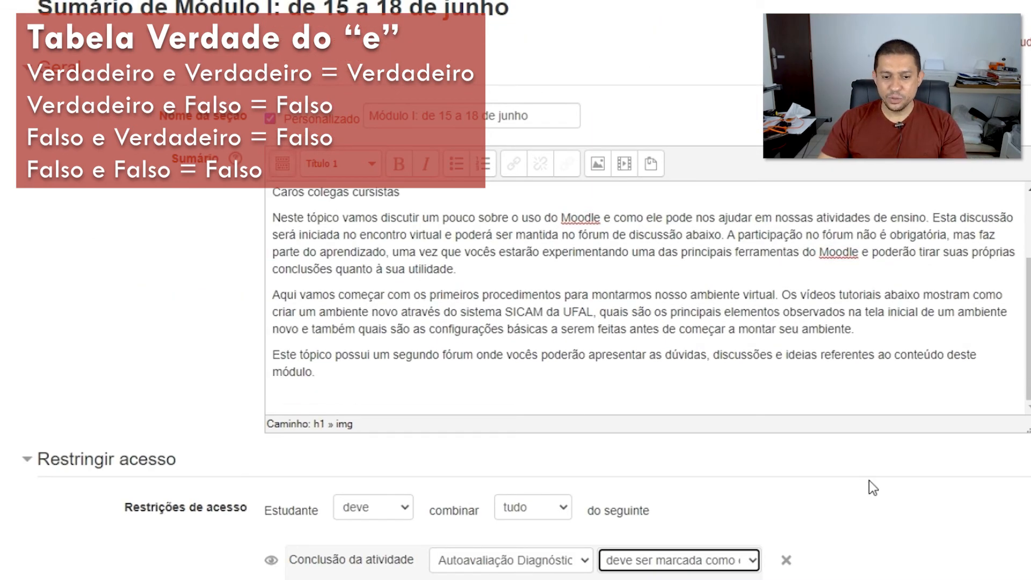
scroll(742, 484, "down", 3)
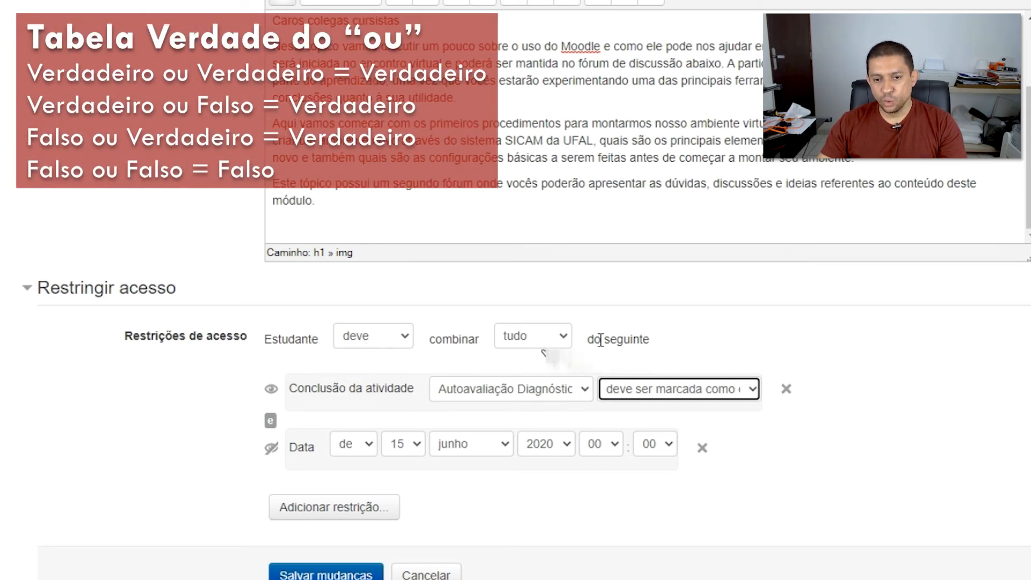
left_click(514, 347)
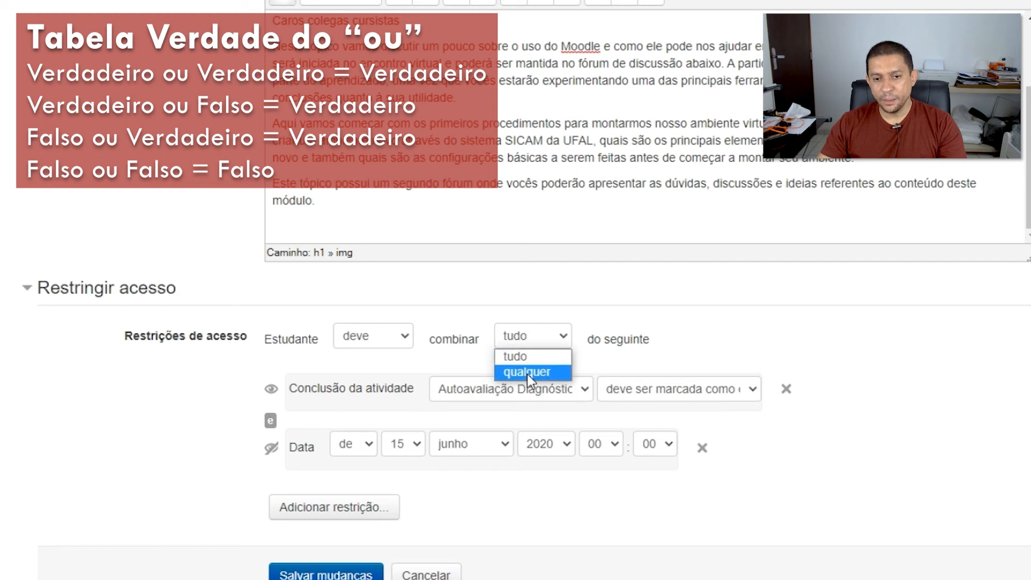
left_click(527, 373)
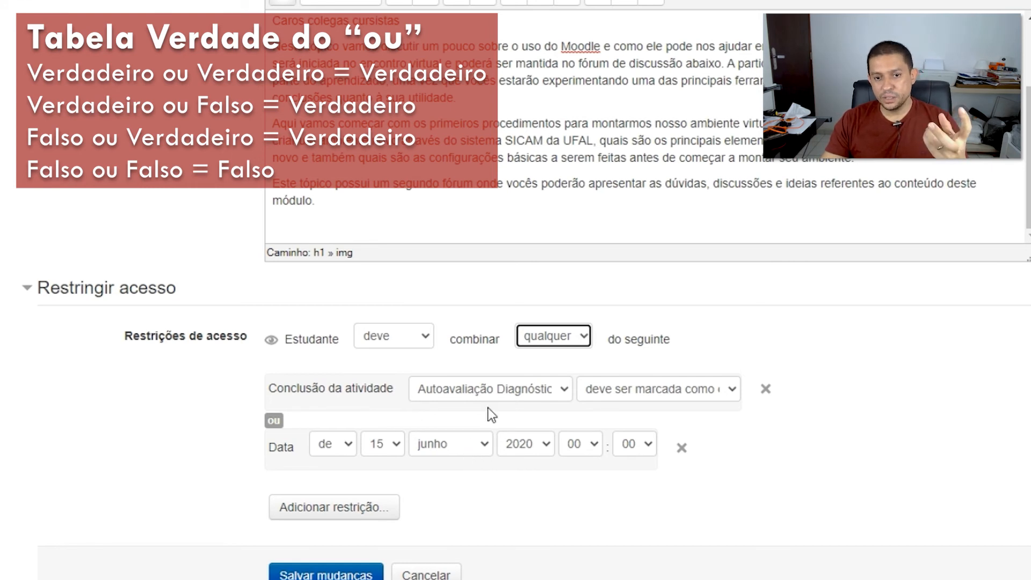
left_click(554, 337)
left_click(550, 358)
left_click(552, 339)
left_click(548, 371)
left_click(553, 344)
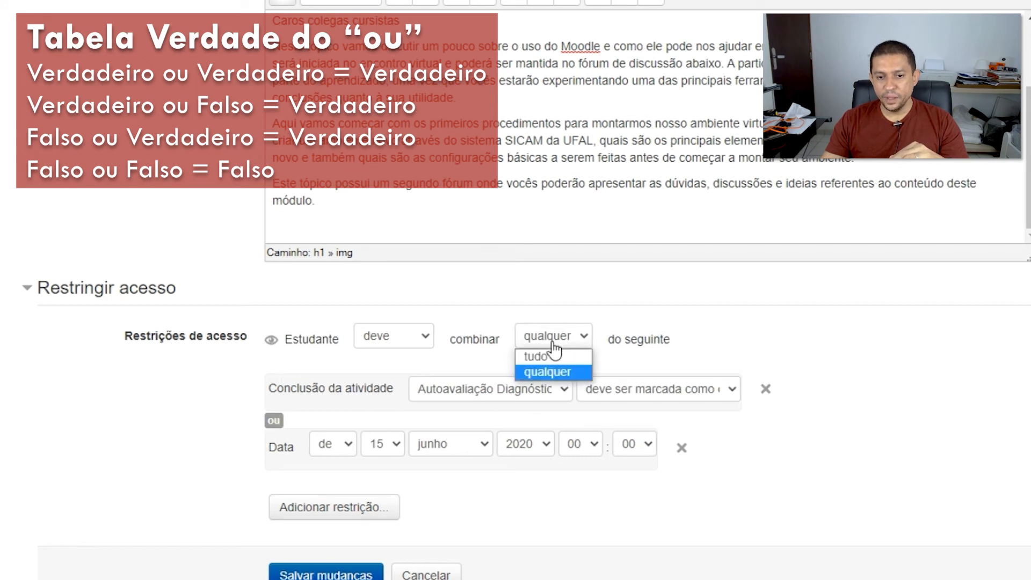
left_click(554, 356)
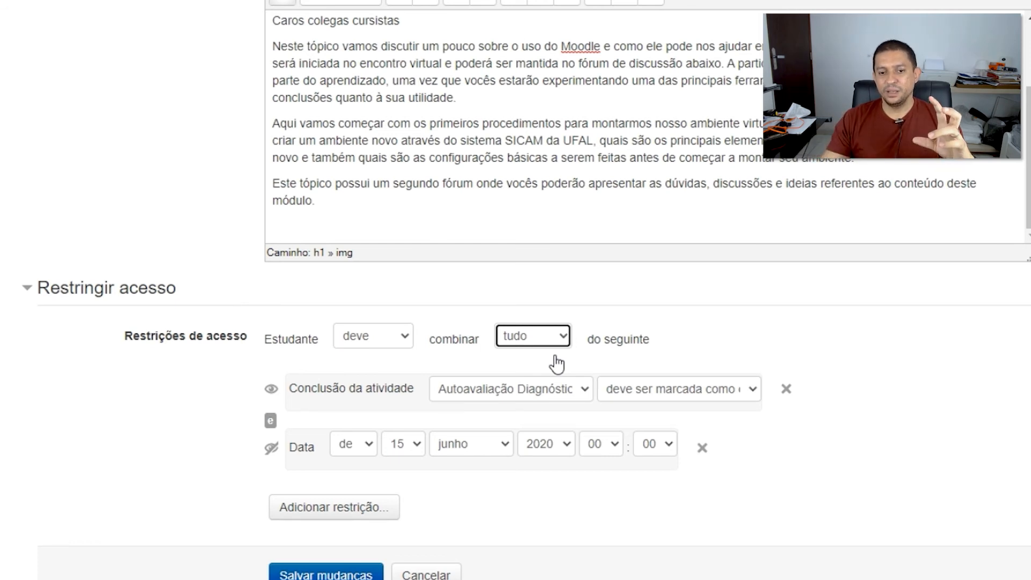
left_click(727, 463)
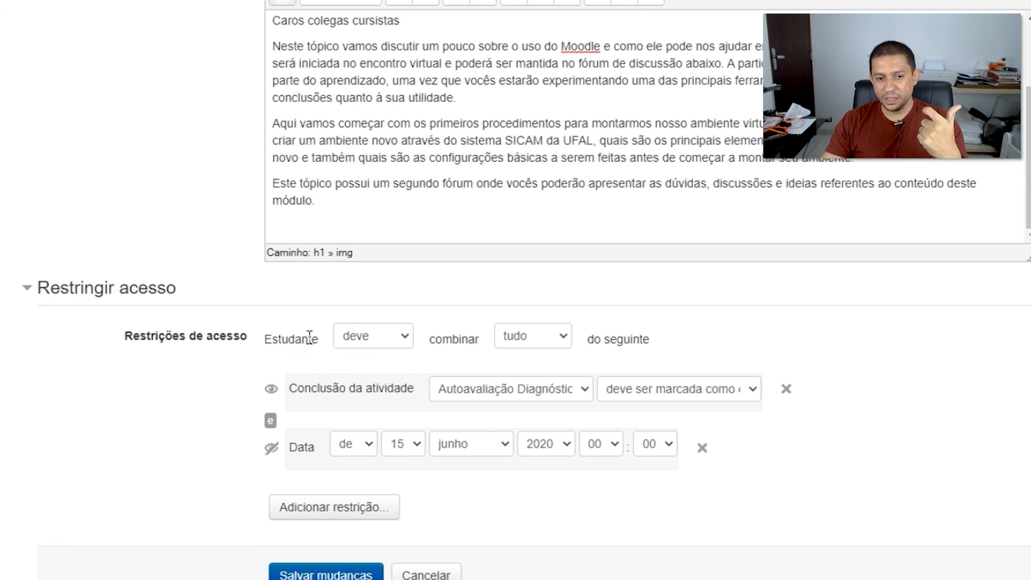
Step: Try the "não deve" condition for the student in the access restrictions and restore it to "deve"
left_click(373, 343)
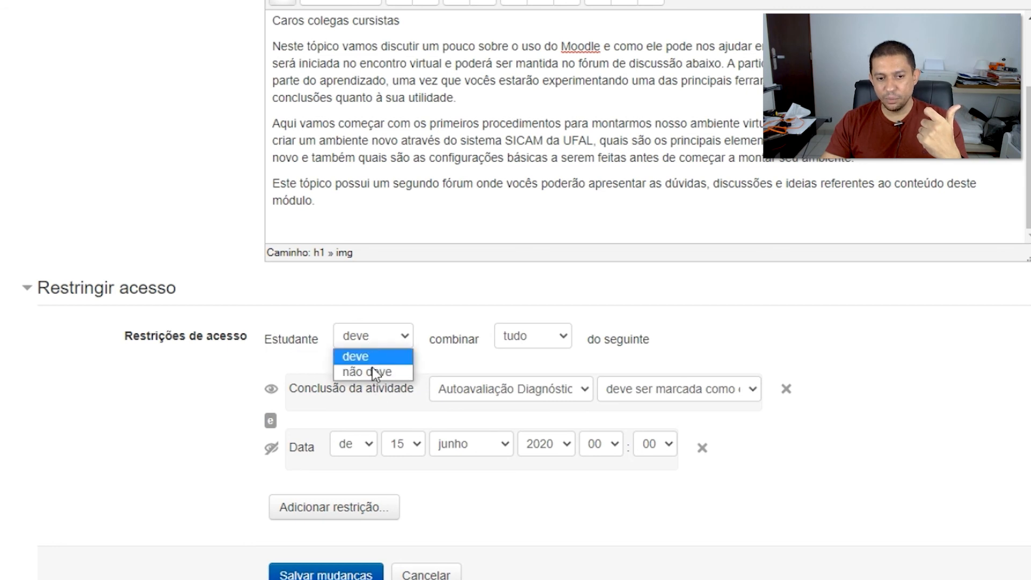
left_click(367, 373)
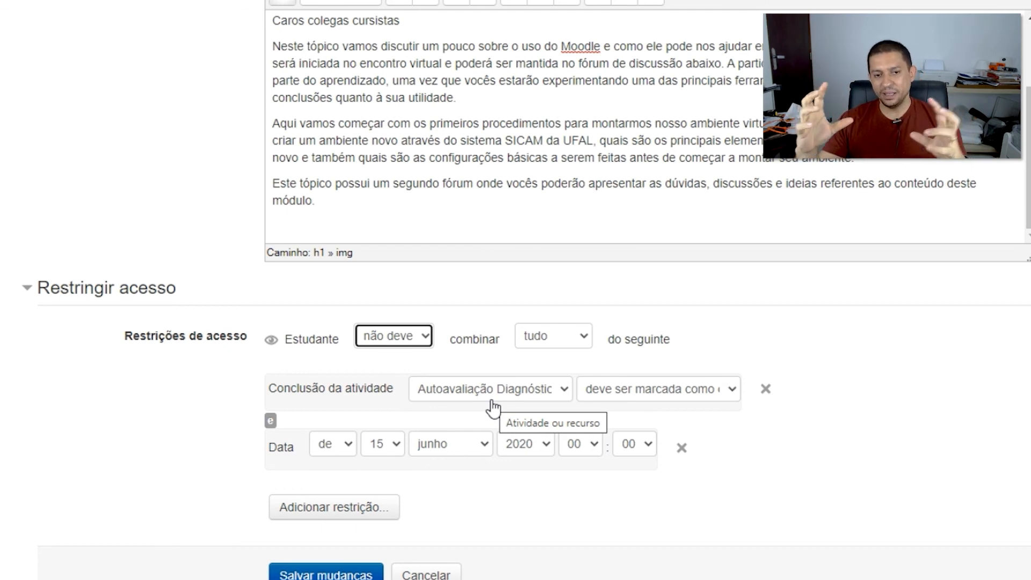
left_click(398, 336)
left_click(397, 358)
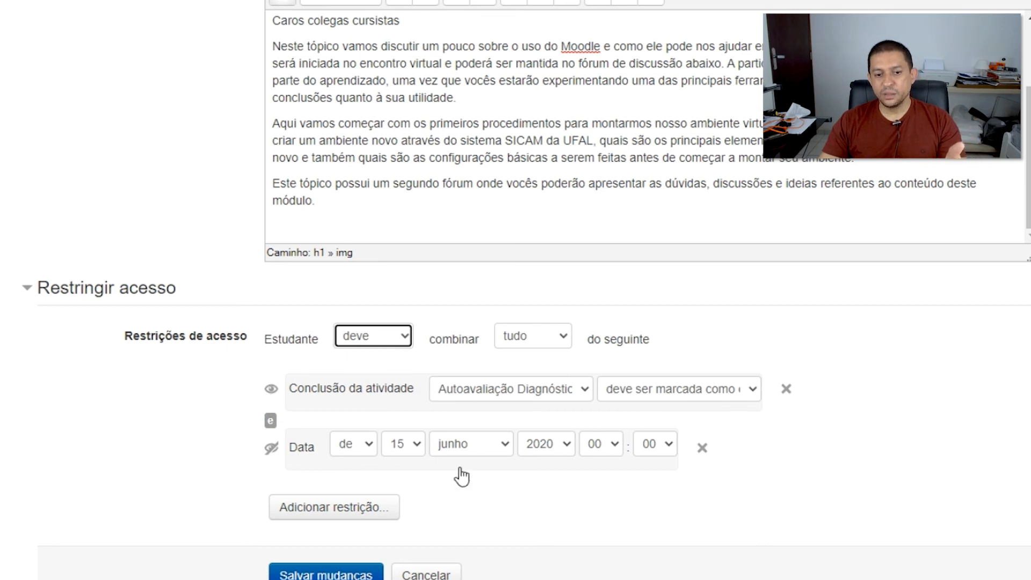